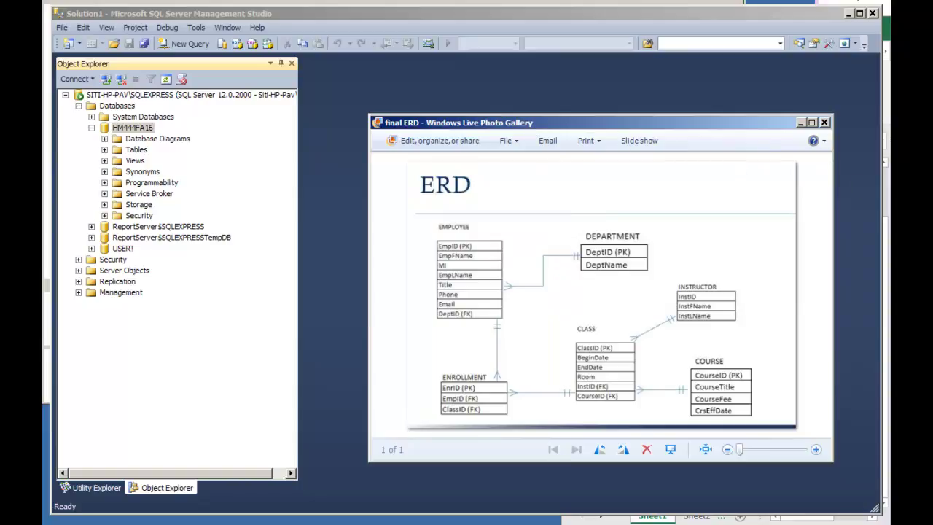
# - Move the final ERD picture window out of the way of the database workspace
pyautogui.moveTo(752, 121); pyautogui.dragTo(738, 329)
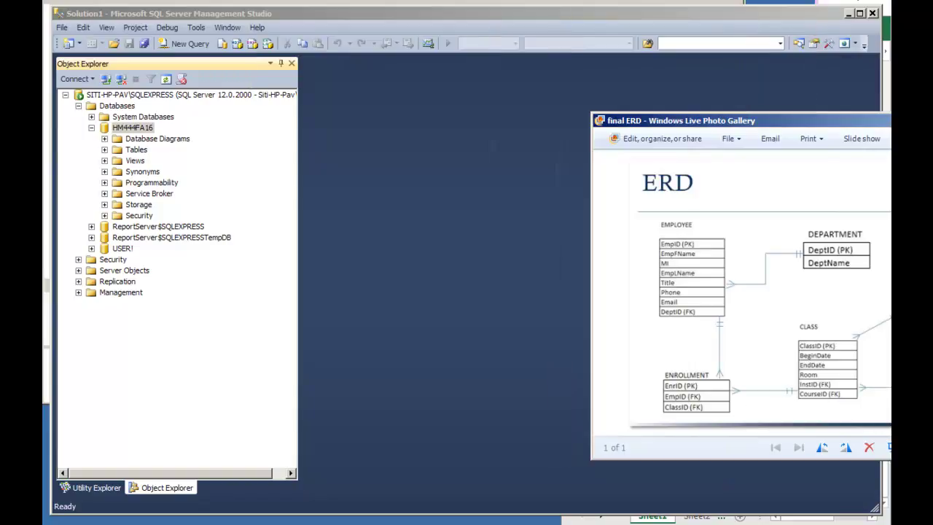
pyautogui.moveTo(752, 121); pyautogui.dragTo(745, 231)
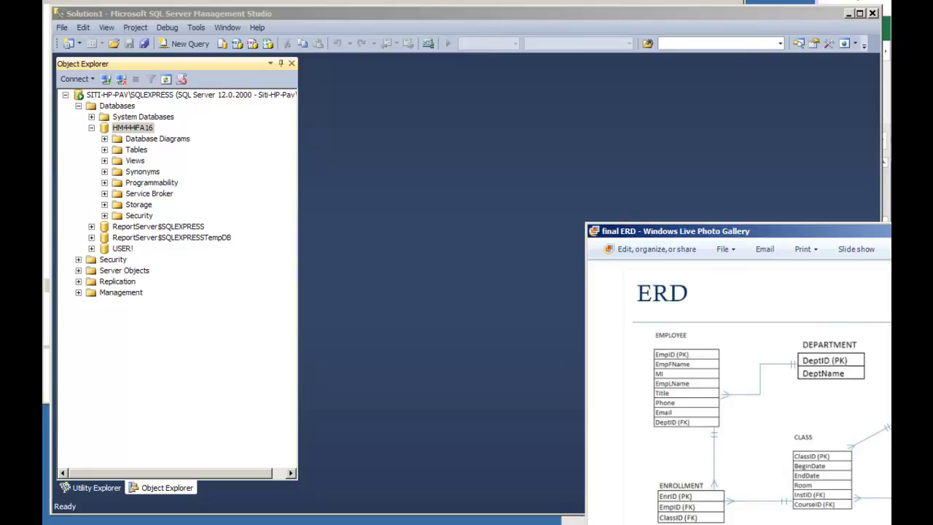
pyautogui.moveTo(626, 231); pyautogui.dragTo(926, 246)
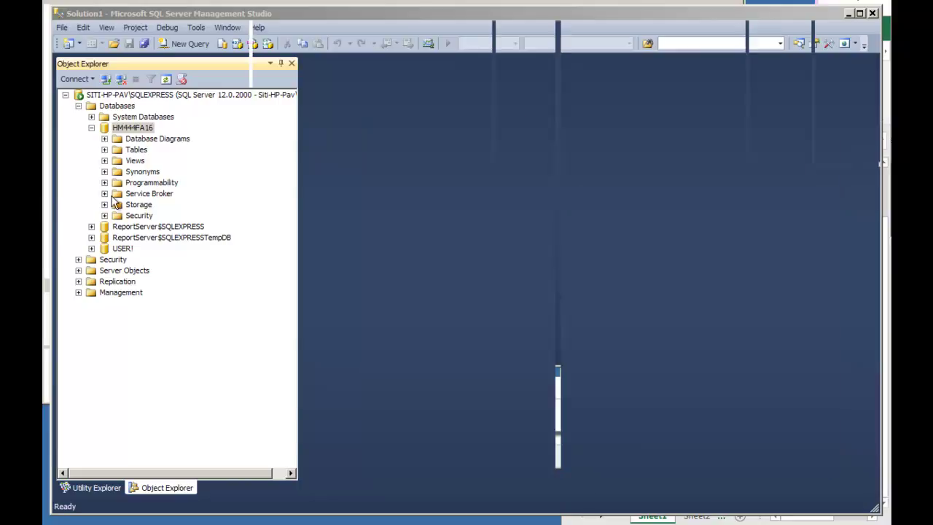
# - Expand the HM444FA16 database's tables and list the columns of the EMPLOYEE table
pyautogui.click(105, 149)
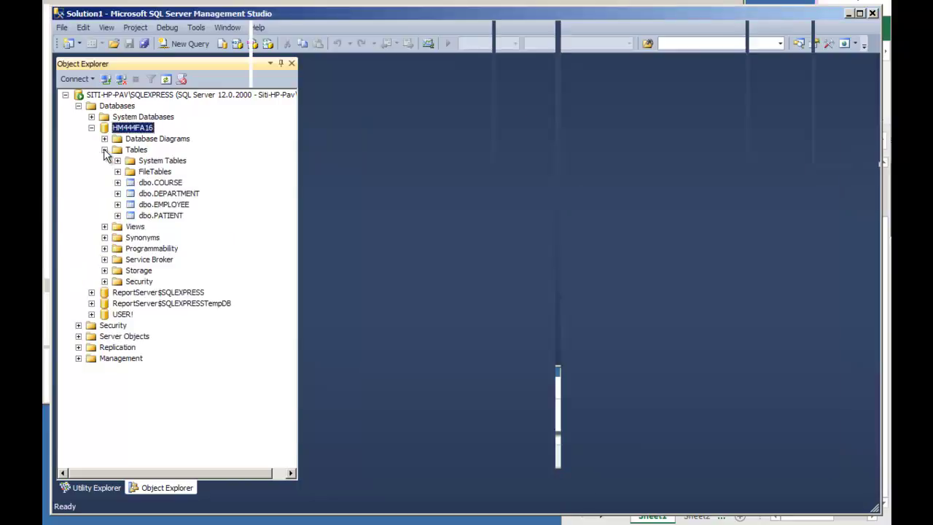
pyautogui.click(165, 206)
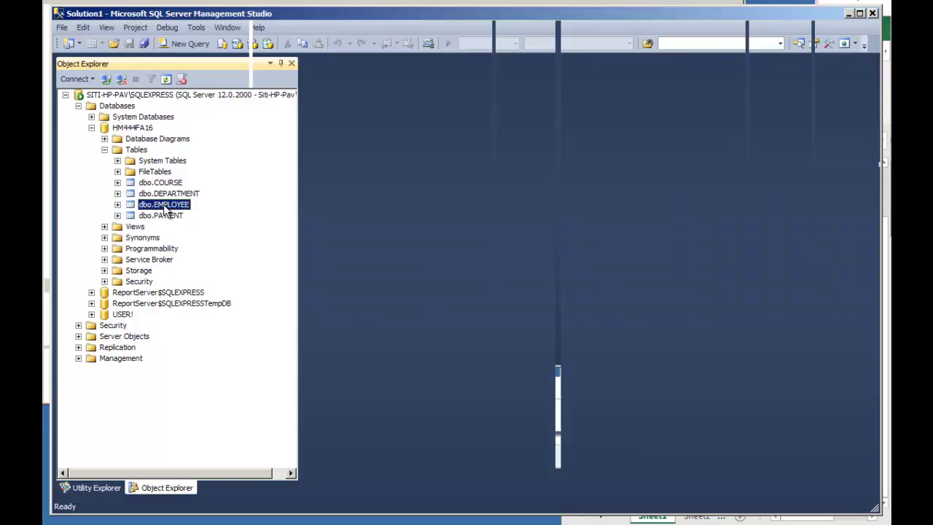
pyautogui.rightClick(166, 209)
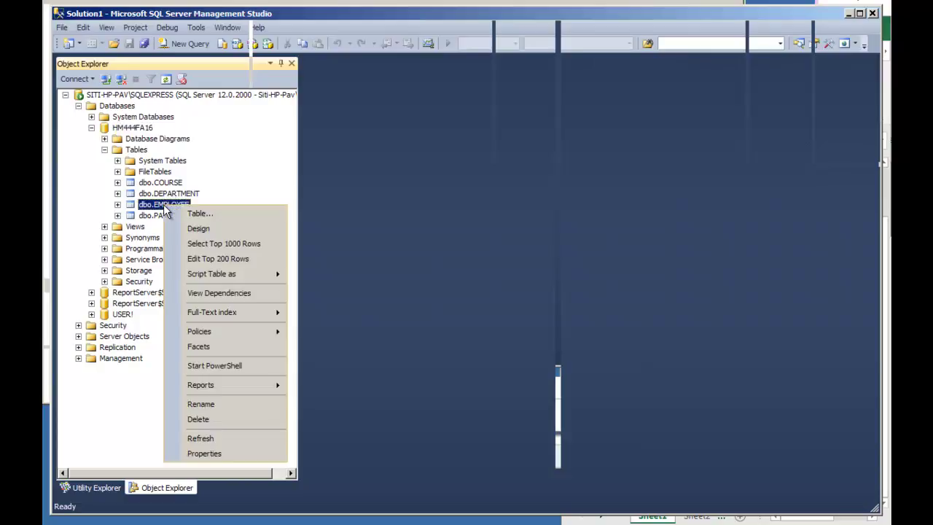
pyautogui.doubleClick(163, 208)
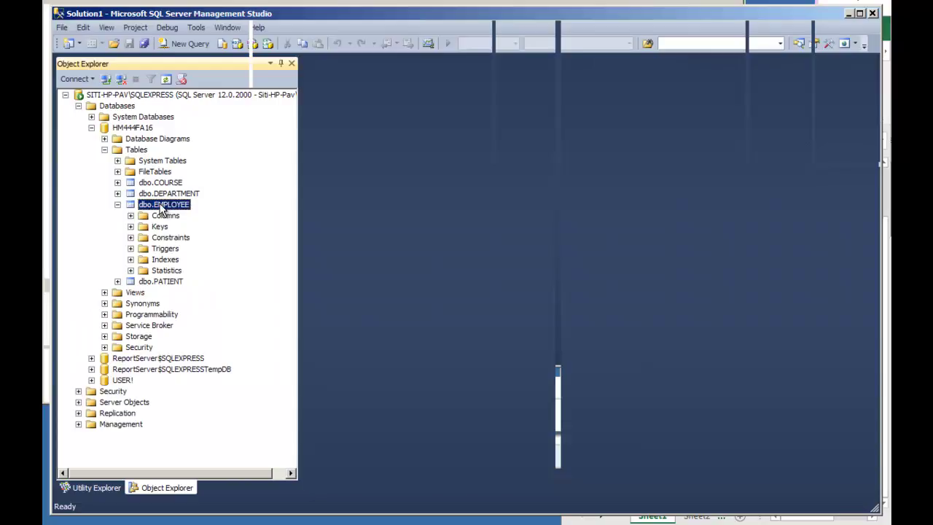
pyautogui.rightClick(162, 209)
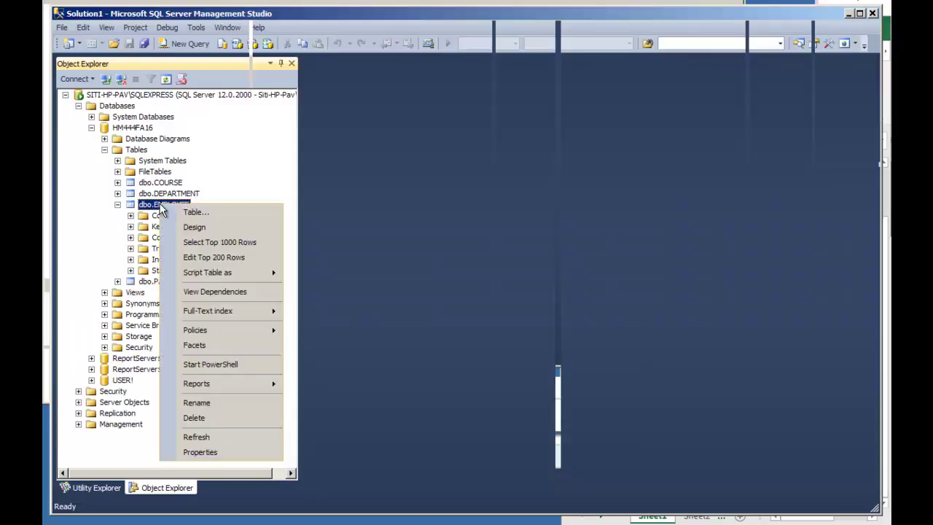
pyautogui.click(108, 213)
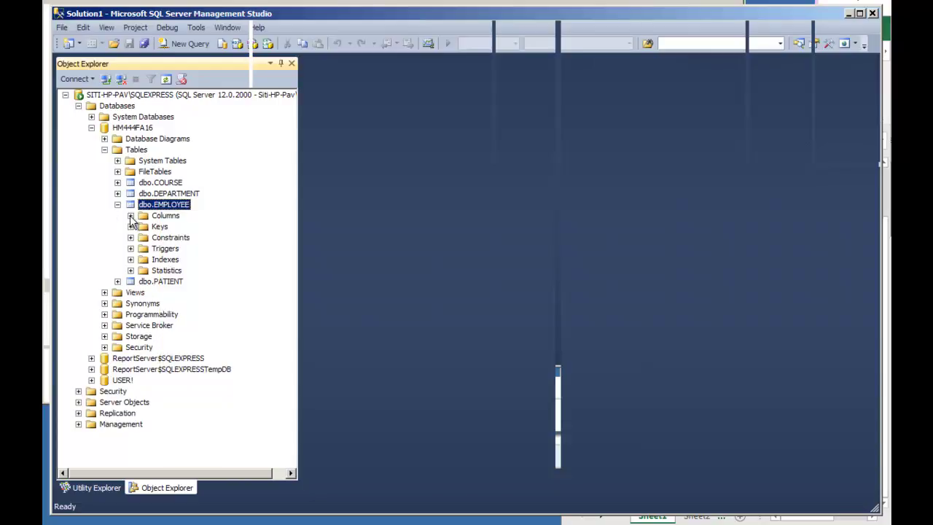
pyautogui.click(131, 217)
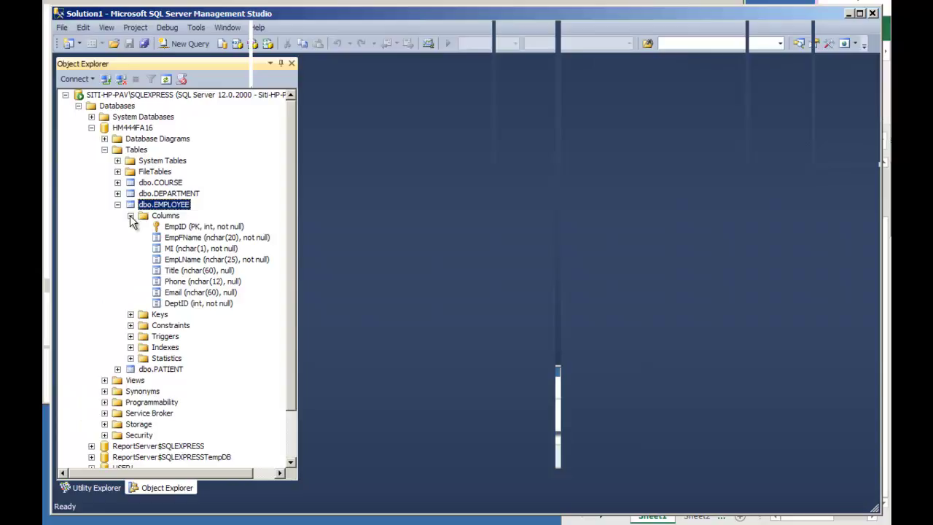
# - Open the EMPLOYEE table in design view and add a new foreign key relationship to it
pyautogui.rightClick(186, 229)
pyautogui.click(151, 207)
pyautogui.rightClick(154, 211)
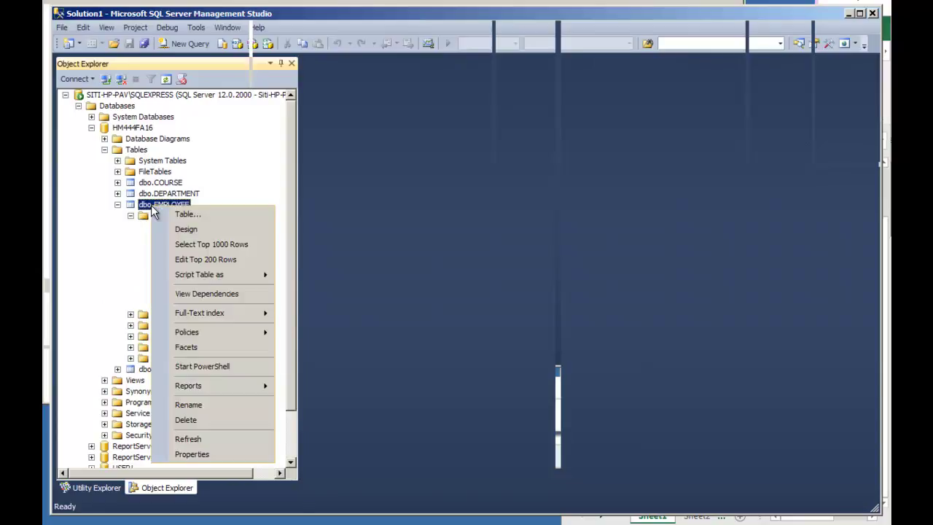
pyautogui.click(186, 229)
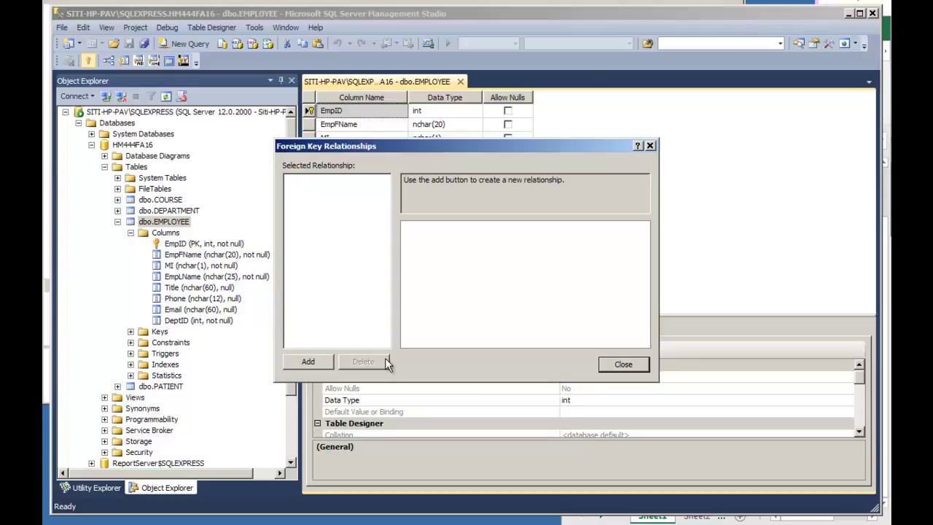
pyautogui.click(303, 363)
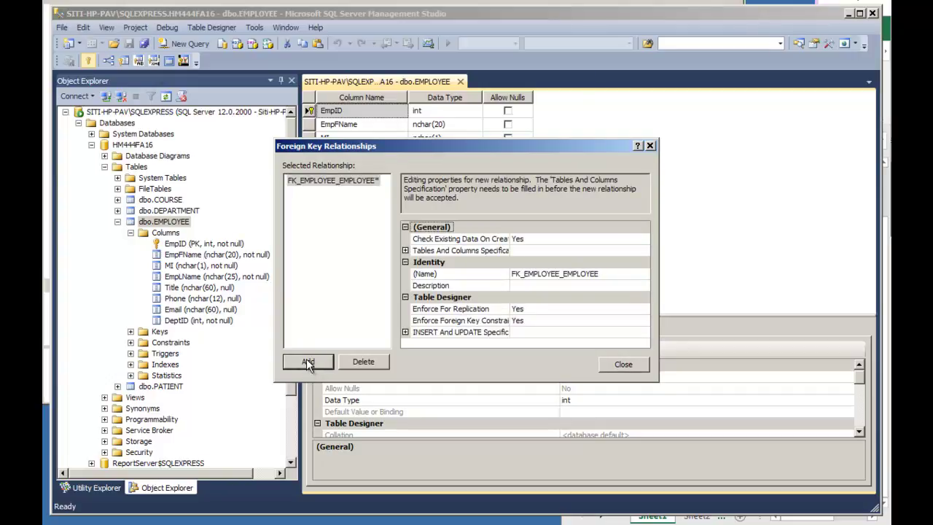
# - Open the new relationship's tables and columns specification and name the relationship relationship_dept_emp
pyautogui.click(464, 250)
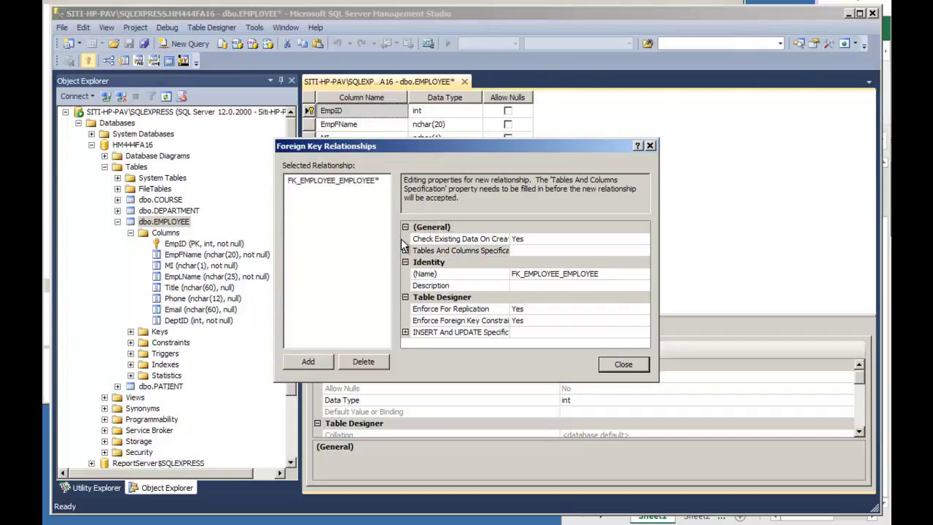
pyautogui.click(519, 251)
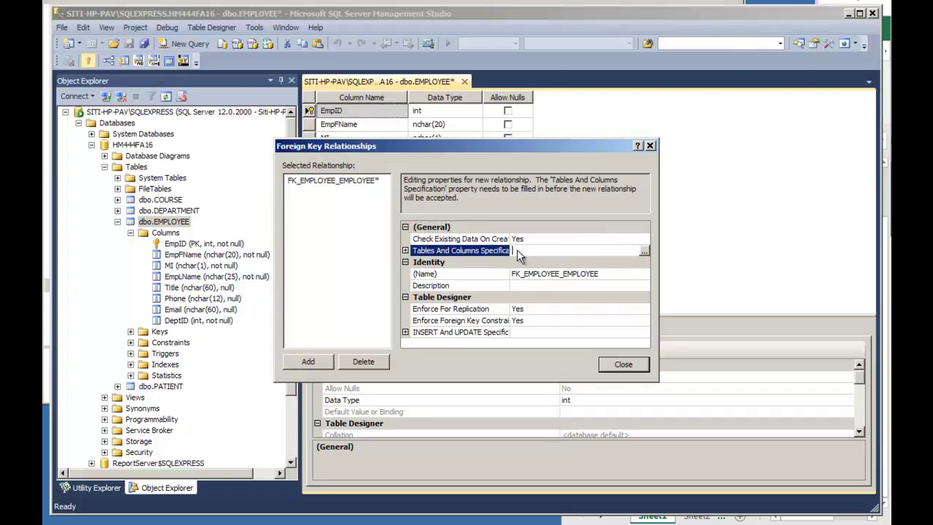
pyautogui.click(645, 250)
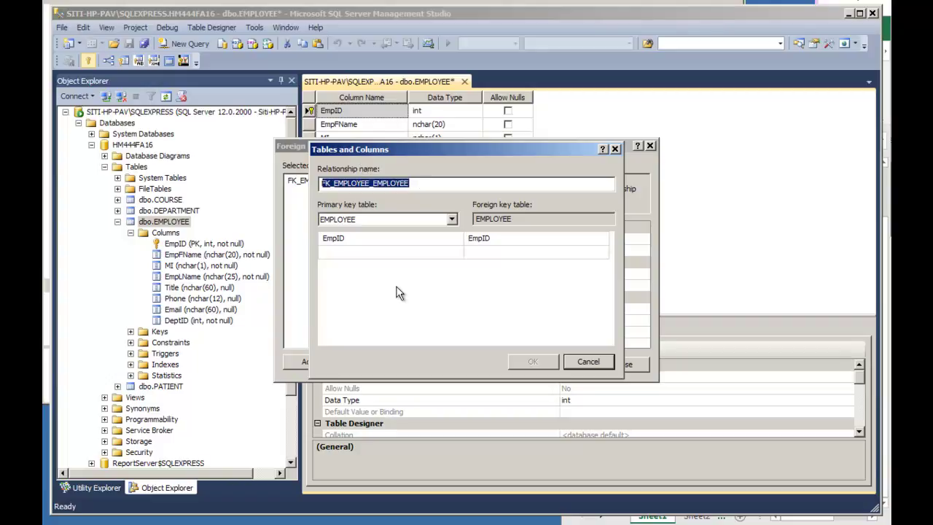
pyautogui.write('relationship_')
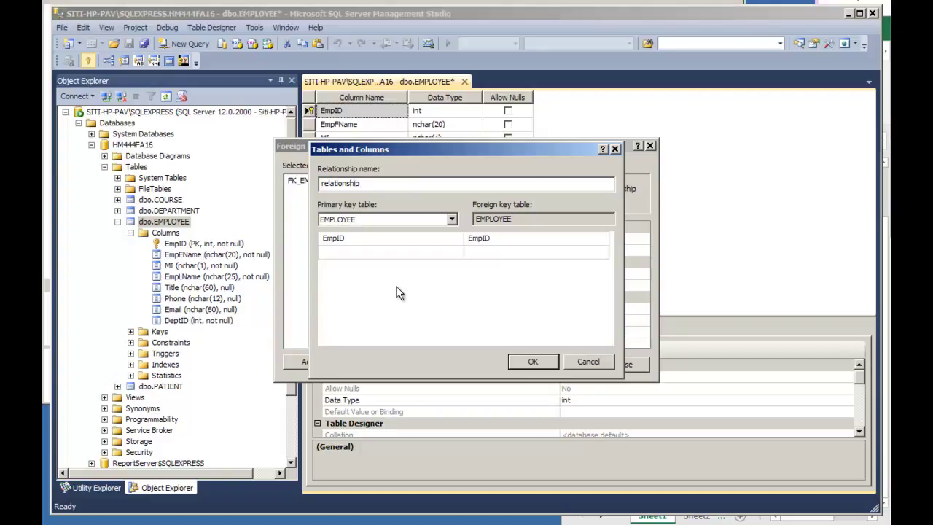
pyautogui.write('dept_emp')
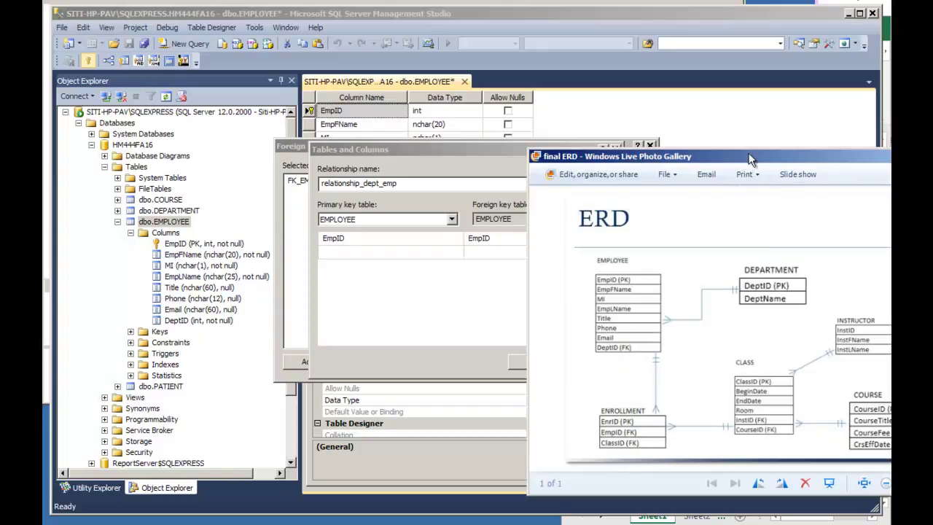
# - Consult the ERD and set DEPARTMENT as the primary key table, with DeptID as its key column
pyautogui.moveTo(746, 156); pyautogui.dragTo(754, 151)
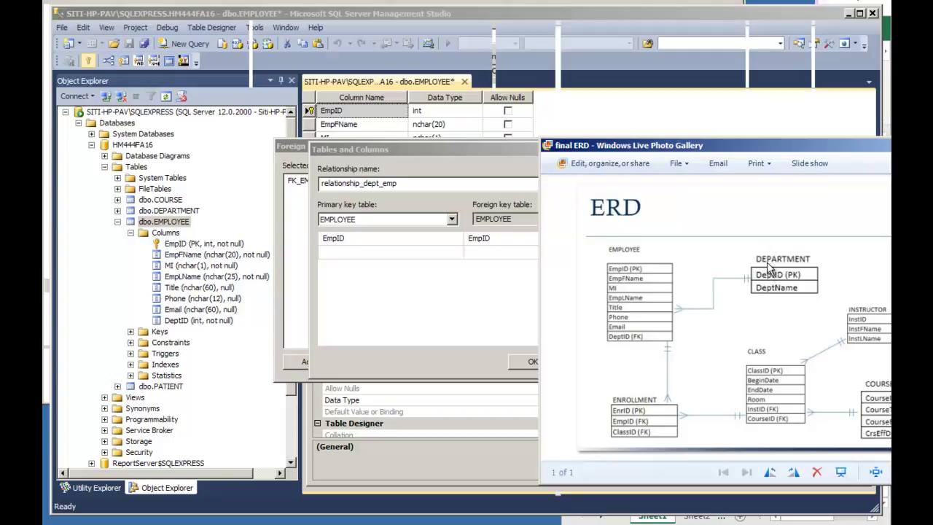
pyautogui.click(452, 219)
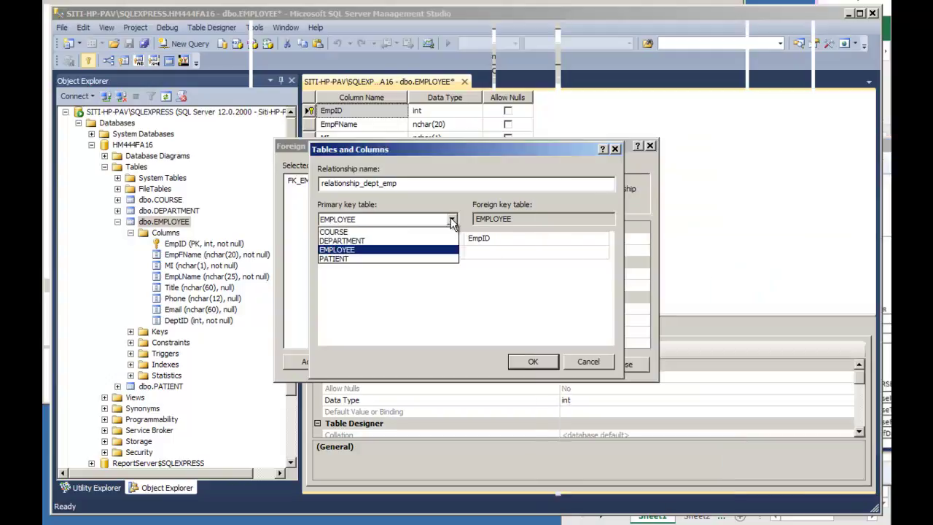
pyautogui.click(344, 239)
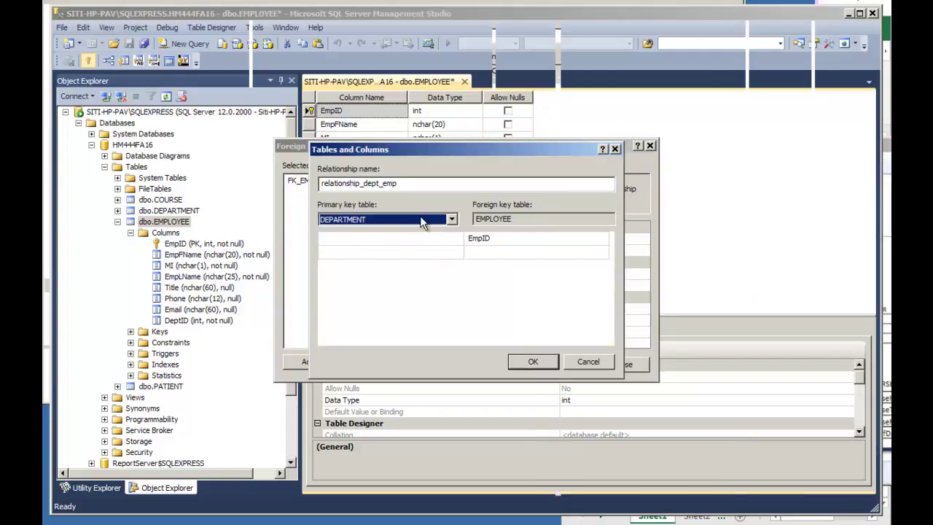
pyautogui.hotkey('alt', 'Tab')
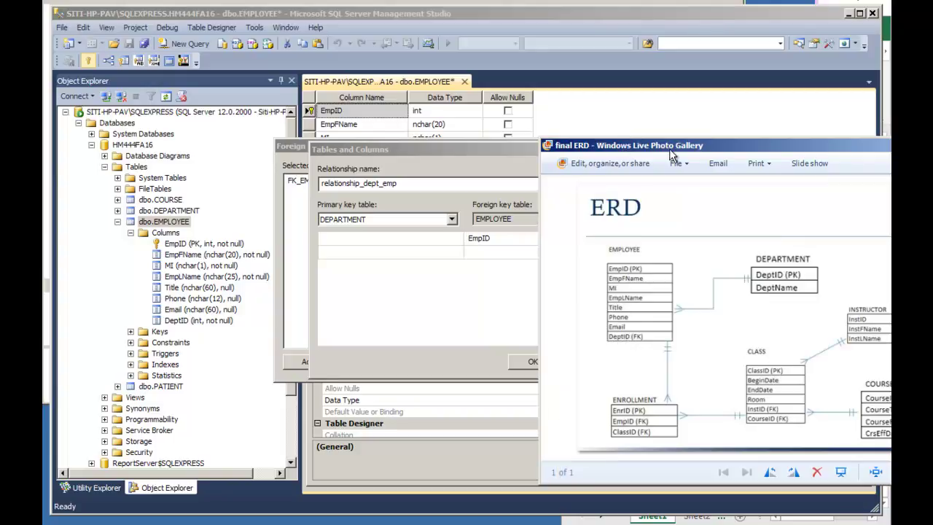
pyautogui.click(423, 303)
pyautogui.click(439, 243)
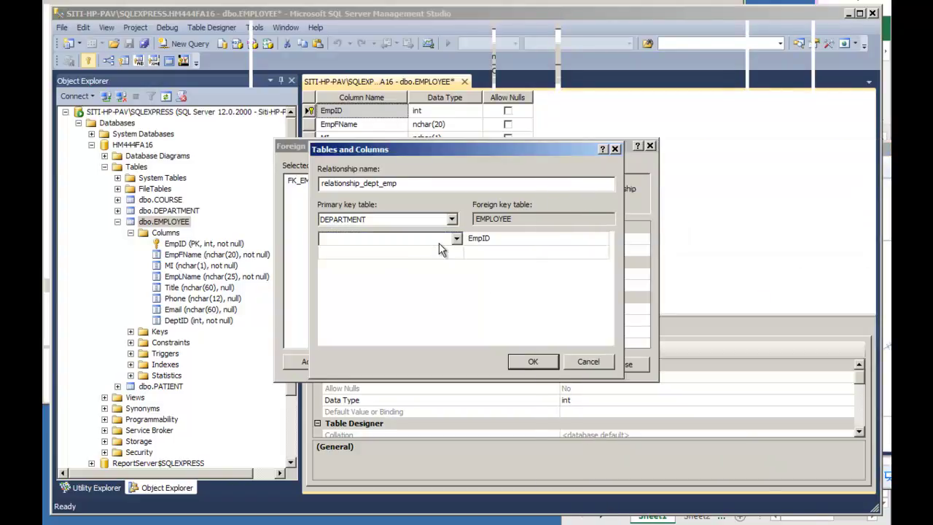
pyautogui.click(456, 239)
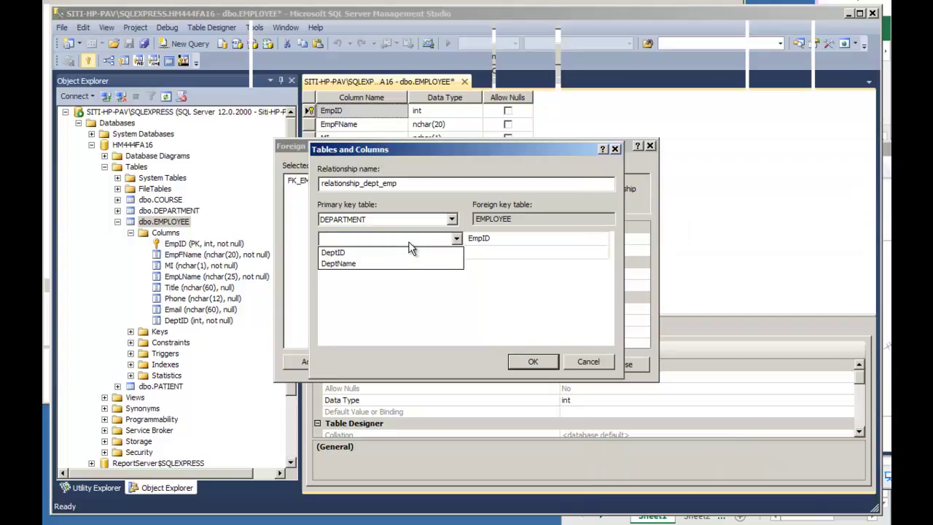
pyautogui.click(339, 253)
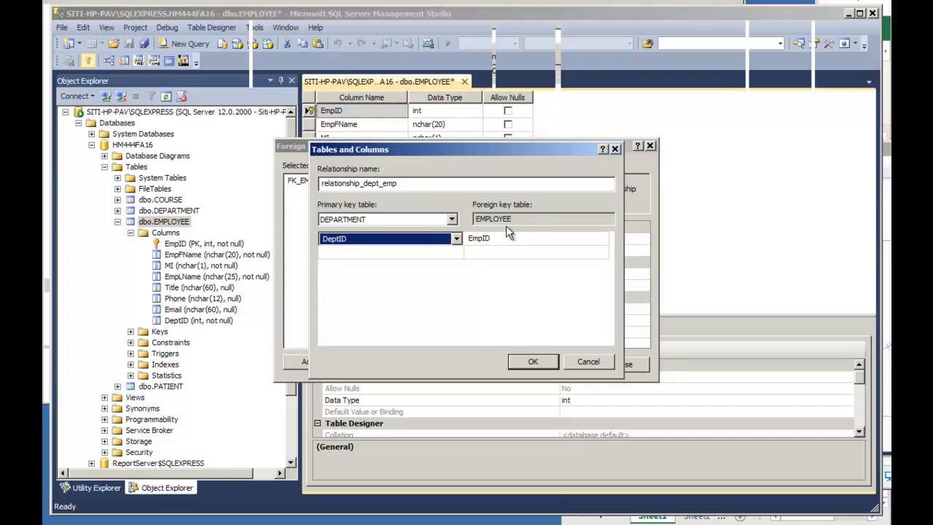
# - Check the ERD, set the EMPLOYEE foreign key column to DeptID, and accept the relationship
pyautogui.hotkey('alt', 'Tab')
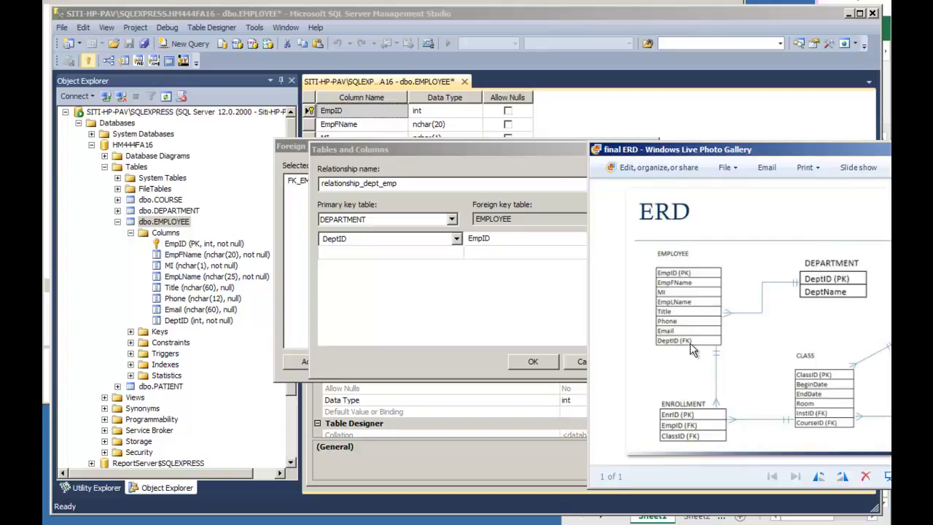
pyautogui.click(514, 243)
pyautogui.click(602, 238)
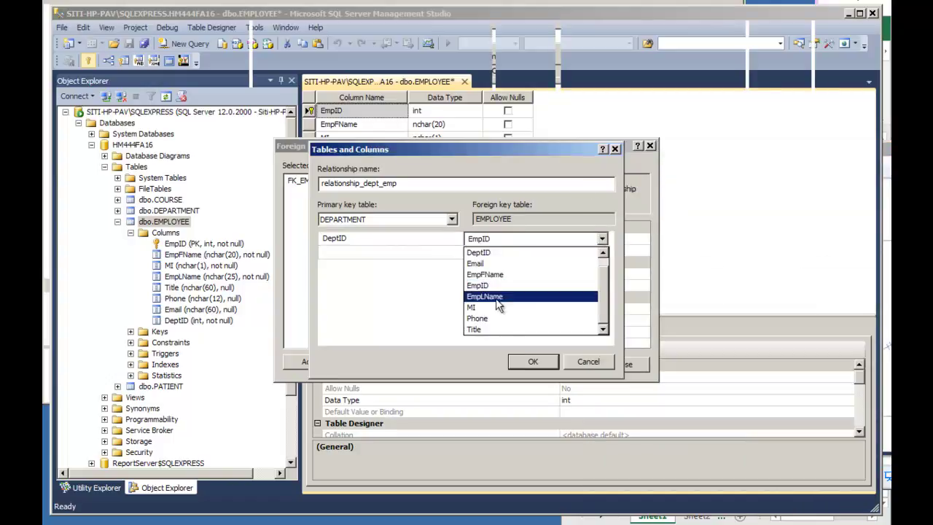
pyautogui.click(483, 253)
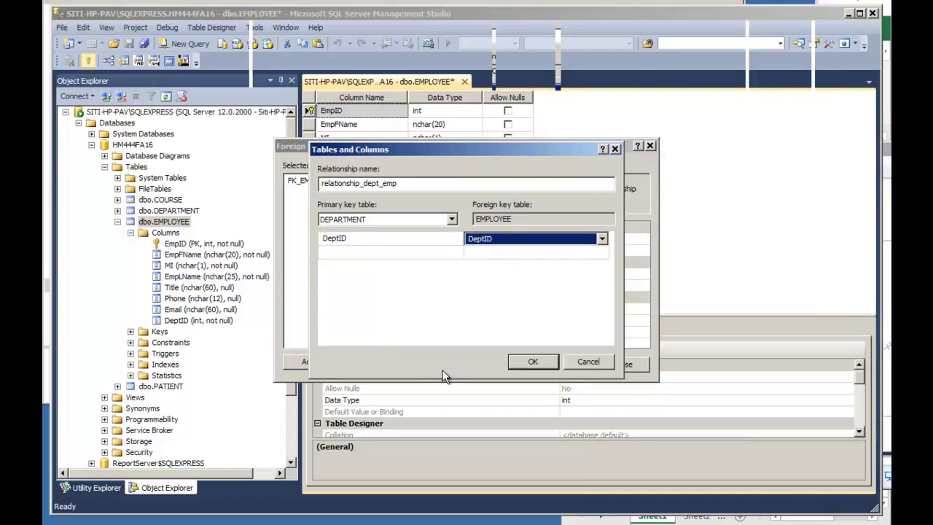
pyautogui.click(531, 360)
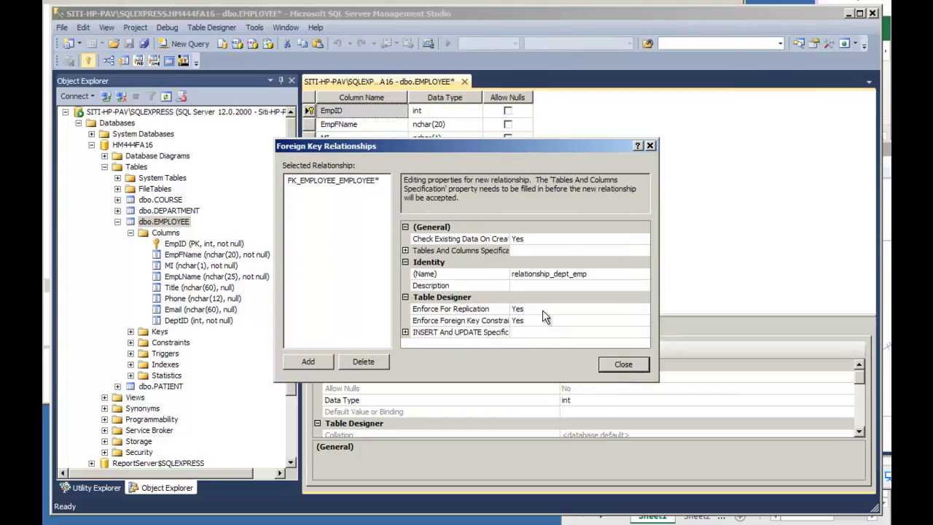
pyautogui.click(624, 364)
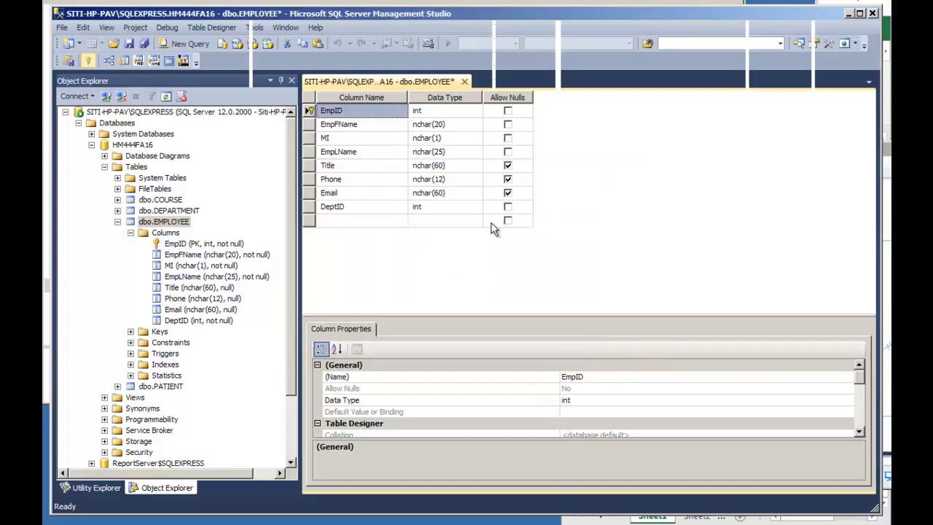
# - Close the EMPLOYEE table design and save the changes to the DEPARTMENT and EMPLOYEE tables
pyautogui.click(466, 83)
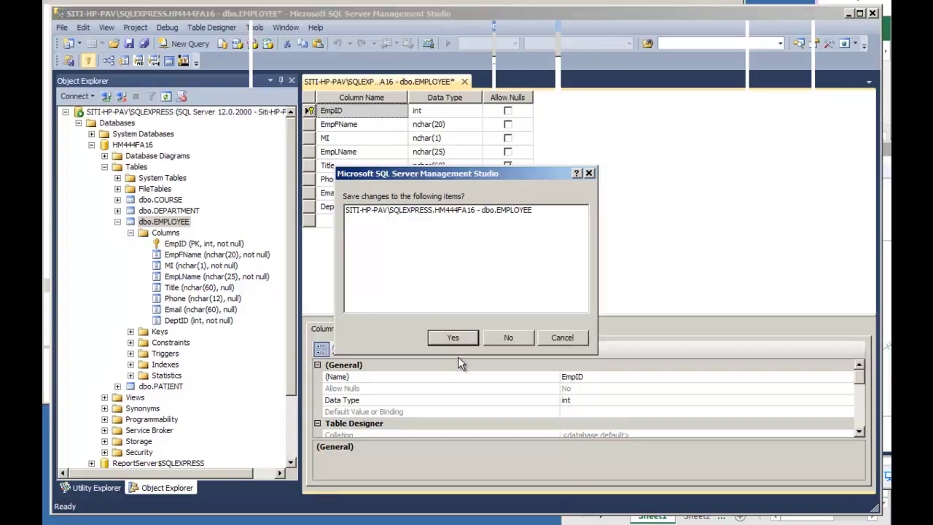
pyautogui.click(449, 336)
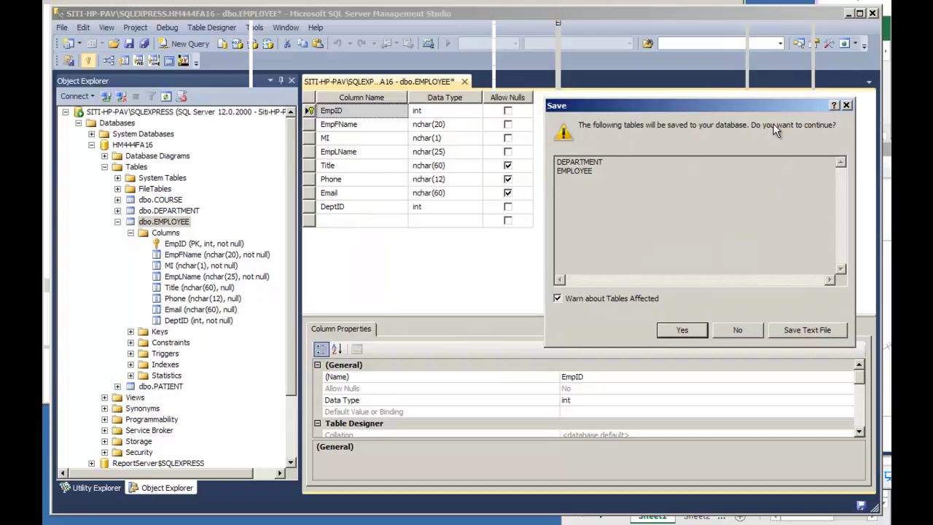
pyautogui.click(680, 332)
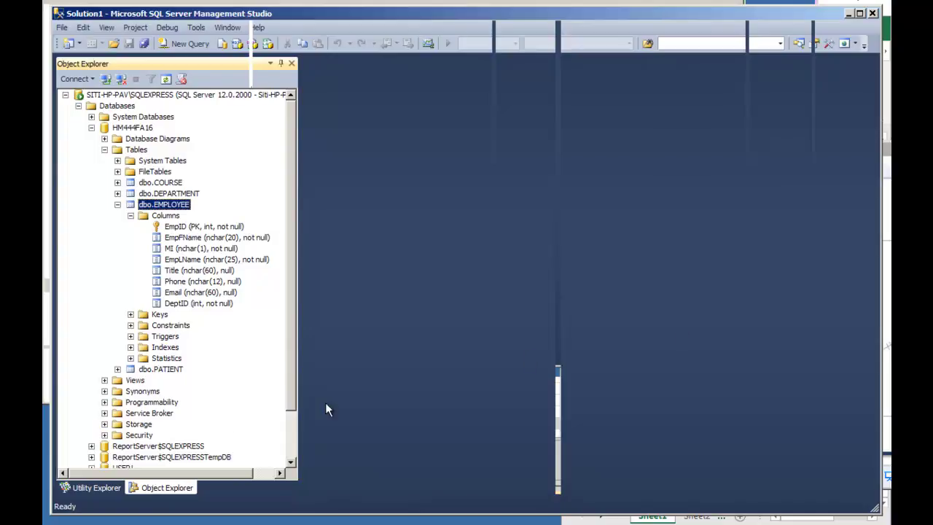
# - List the EMPLOYEE table's keys and bring the ERD picture beside them for comparison
pyautogui.click(130, 315)
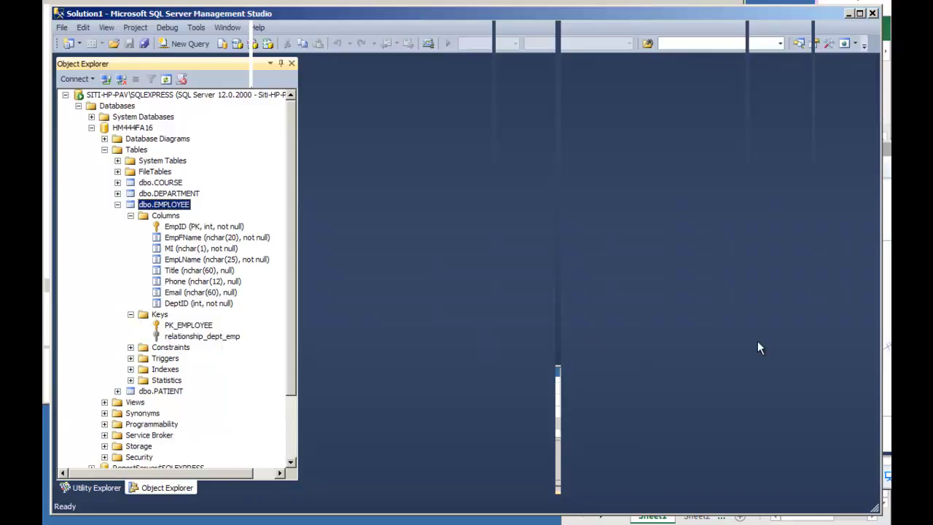
pyautogui.hotkey('alt', 'Tab')
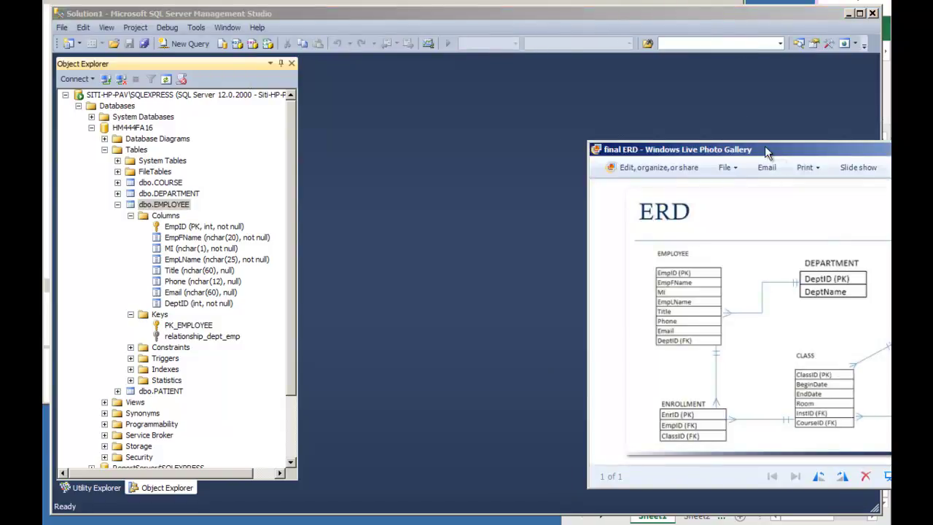
pyautogui.moveTo(720, 140); pyautogui.dragTo(675, 133)
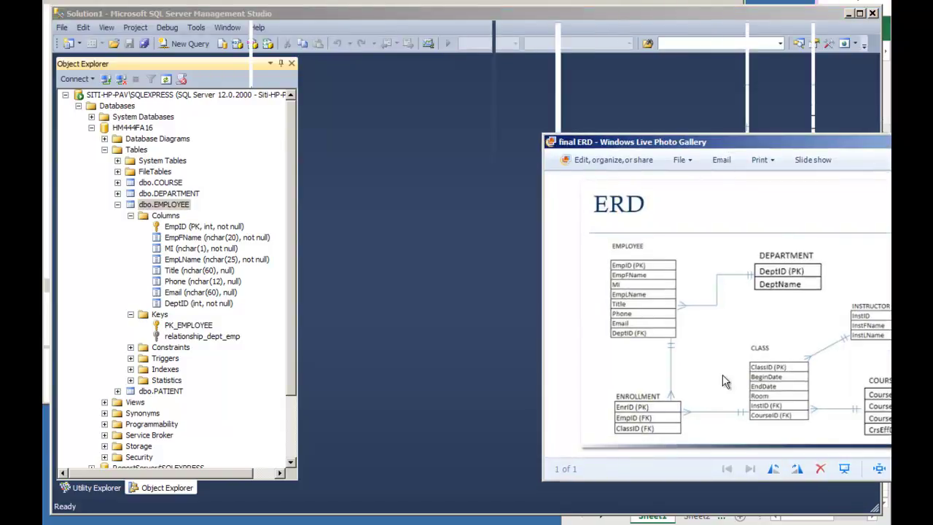